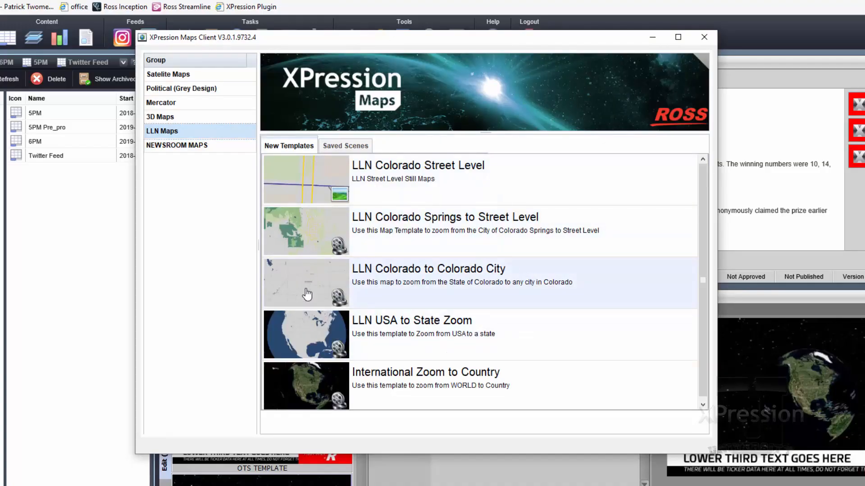
# Step: Open the LLN Colorado to Colorado City template and frame the map at zoom level 65 on the area from Denver up to Cheyenne
pyautogui.doubleClick(307, 293)
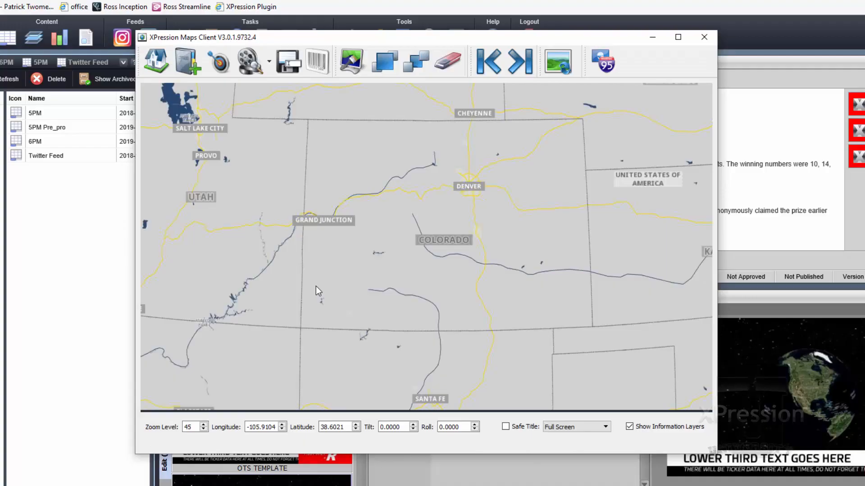
pyautogui.scroll(7, 364, 284)
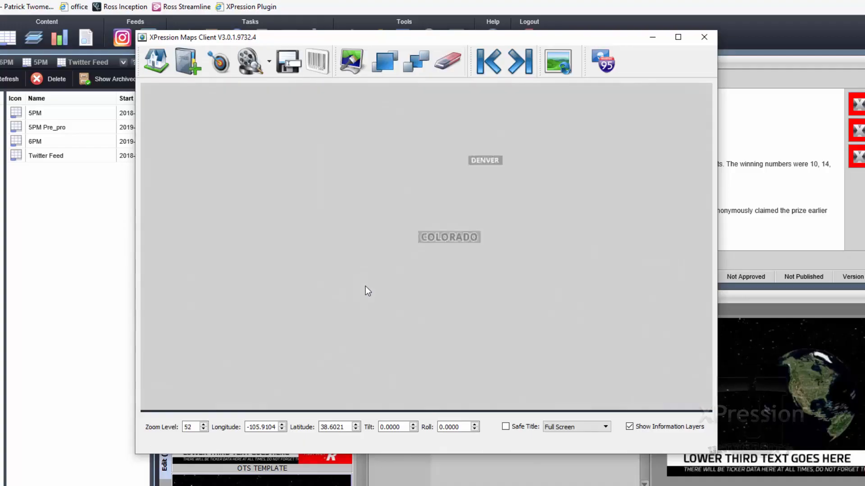
pyautogui.scroll(12, 366, 287)
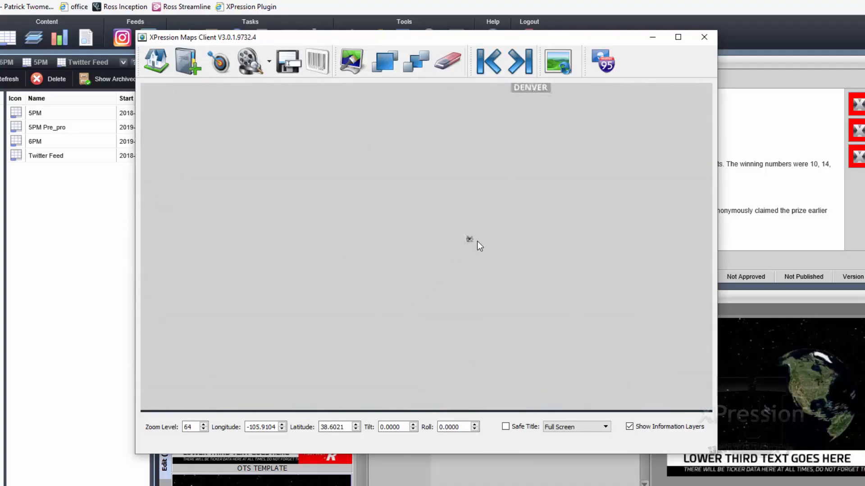
pyautogui.moveTo(491, 234); pyautogui.dragTo(363, 334)
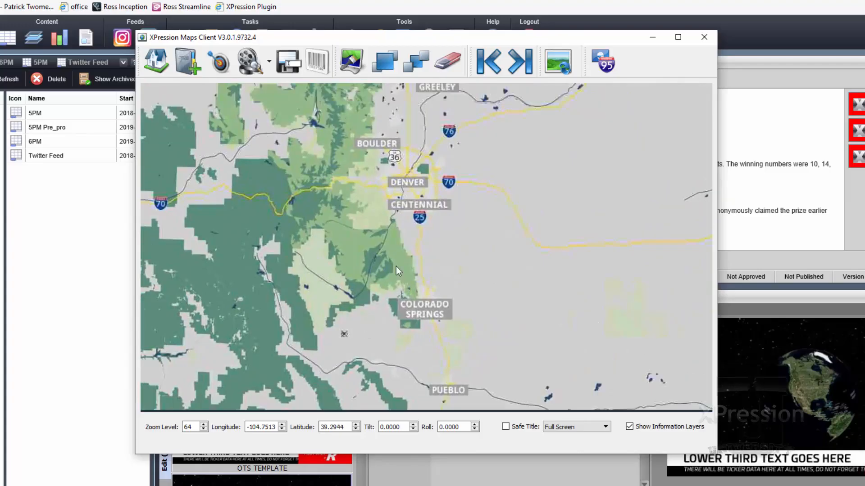
pyautogui.scroll(1, 404, 230)
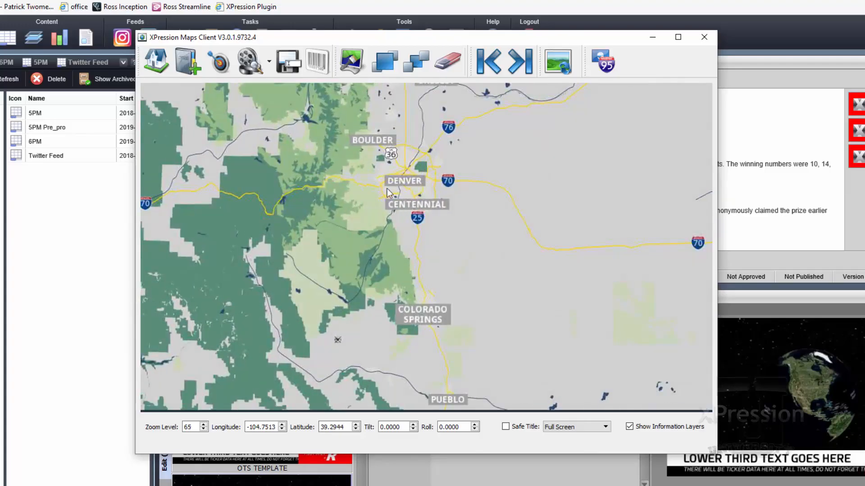
pyautogui.moveTo(364, 205); pyautogui.dragTo(385, 331)
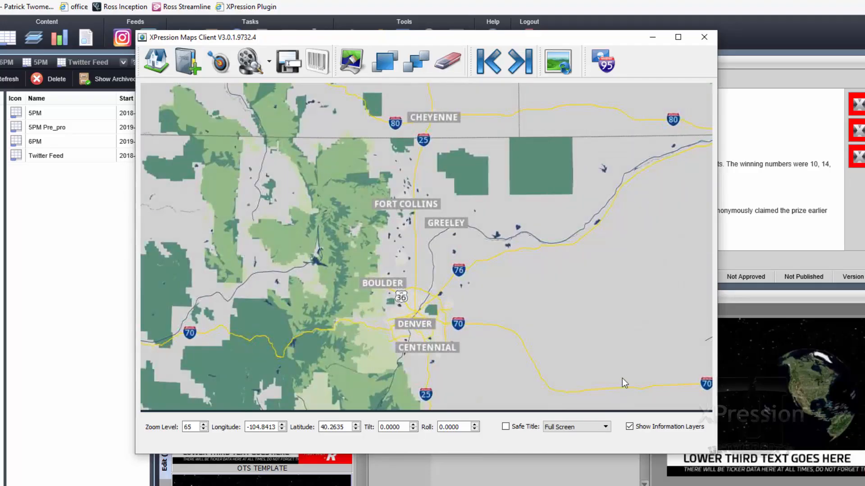
# Step: Add the Fort Collins label to the map and compare the map with information layers hidden and shown
pyautogui.click(629, 427)
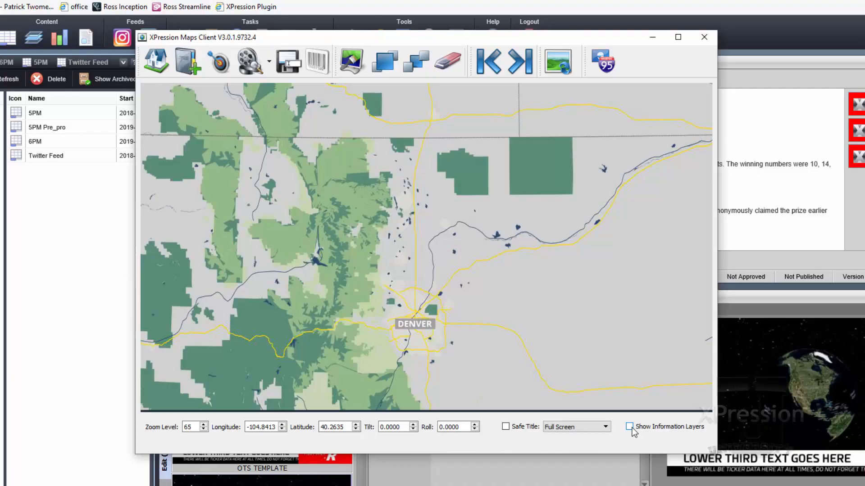
pyautogui.click(630, 427)
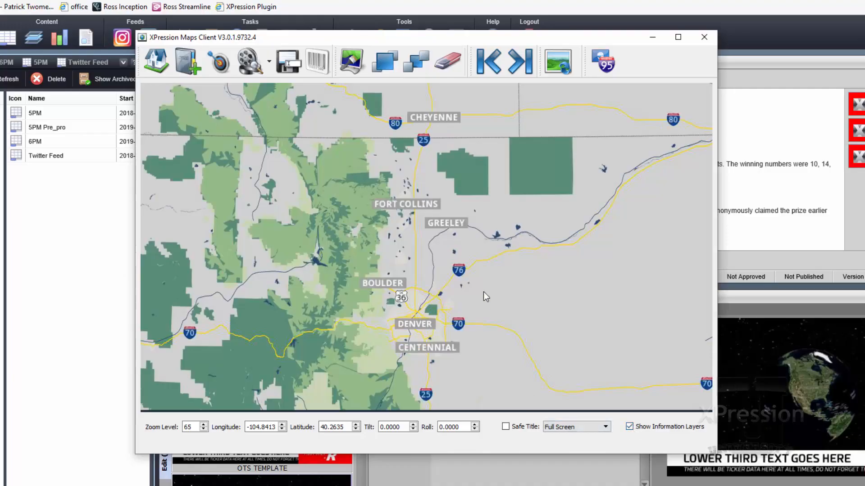
pyautogui.click(403, 207)
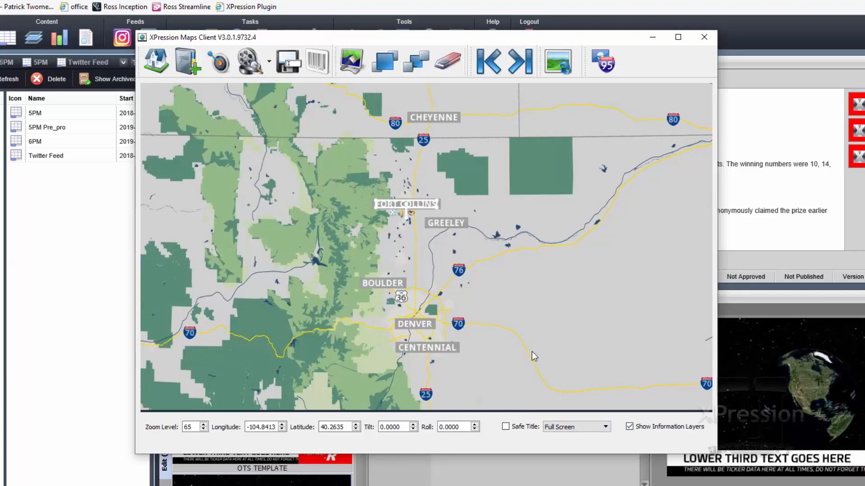
pyautogui.click(631, 428)
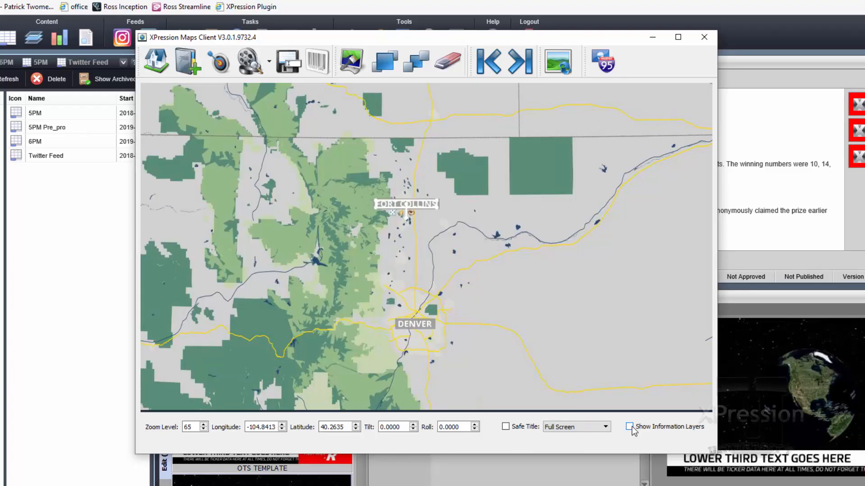
pyautogui.click(632, 426)
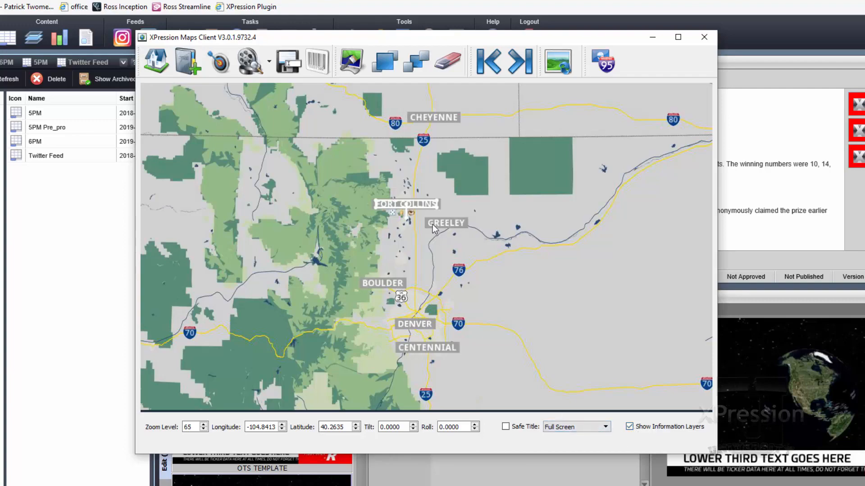
# Step: Enlarge the Fort Collins label and check it with the information layers hidden and shown
pyautogui.click(437, 201)
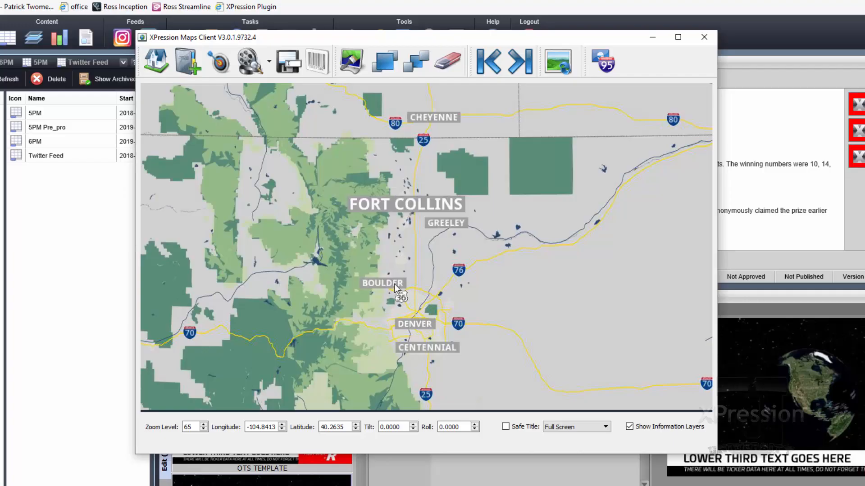
pyautogui.click(629, 427)
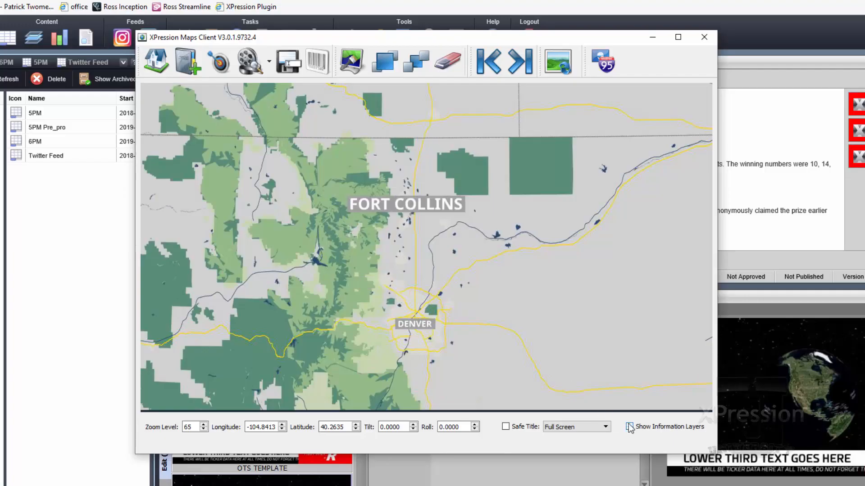
pyautogui.click(629, 427)
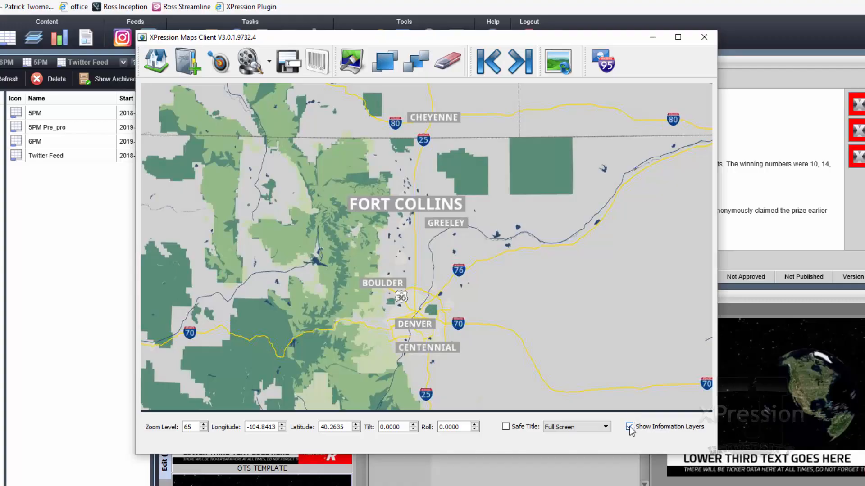
pyautogui.click(629, 427)
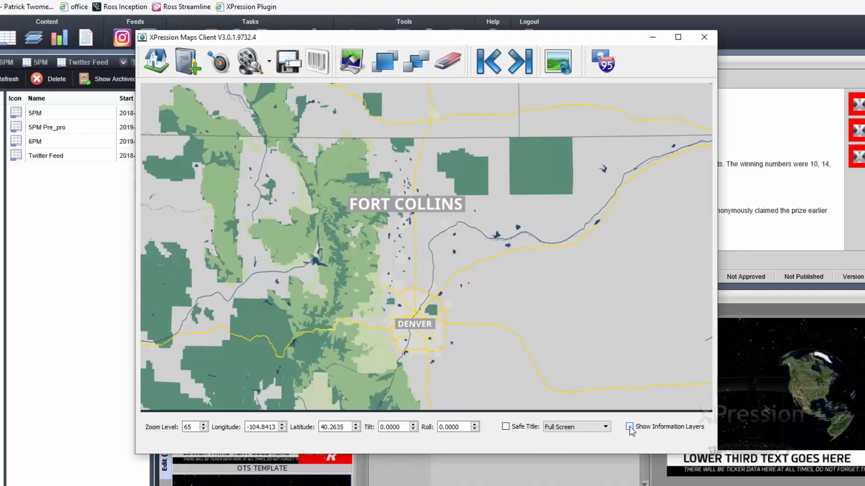
pyautogui.click(636, 430)
# Step: Reframe the map at zoom level 167 on the interchange of I-25 with US 36 and I-270 north of Denver
pyautogui.scroll(2, 367, 313)
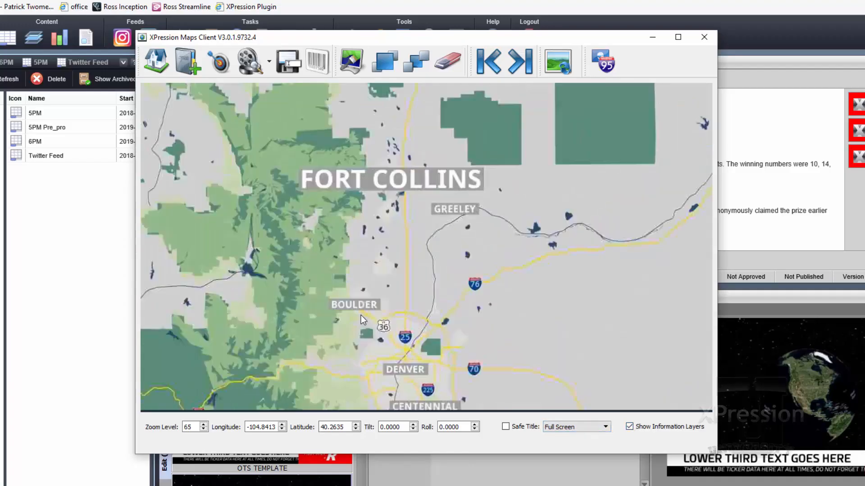
pyautogui.scroll(3, 361, 315)
pyautogui.moveTo(381, 324); pyautogui.dragTo(421, 155)
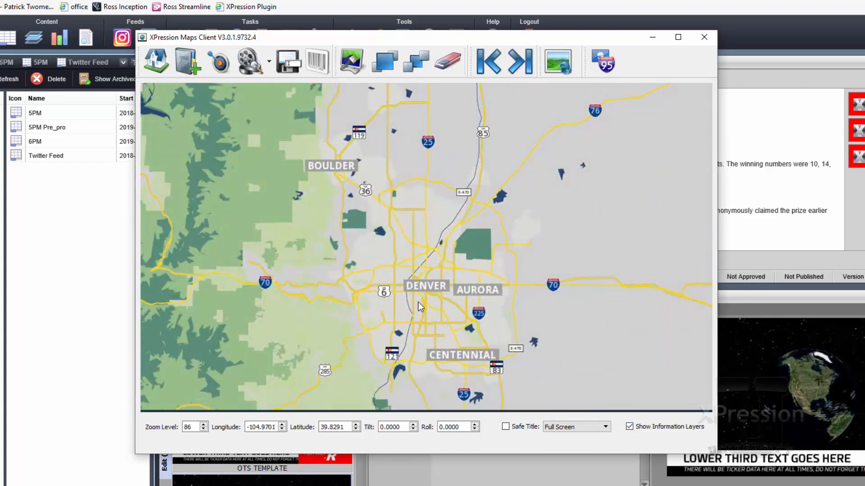
pyautogui.scroll(3, 418, 302)
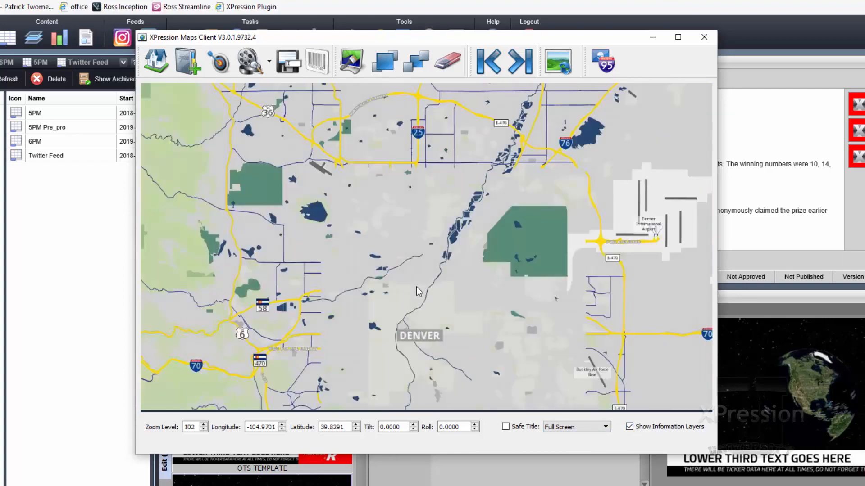
pyautogui.scroll(1, 417, 287)
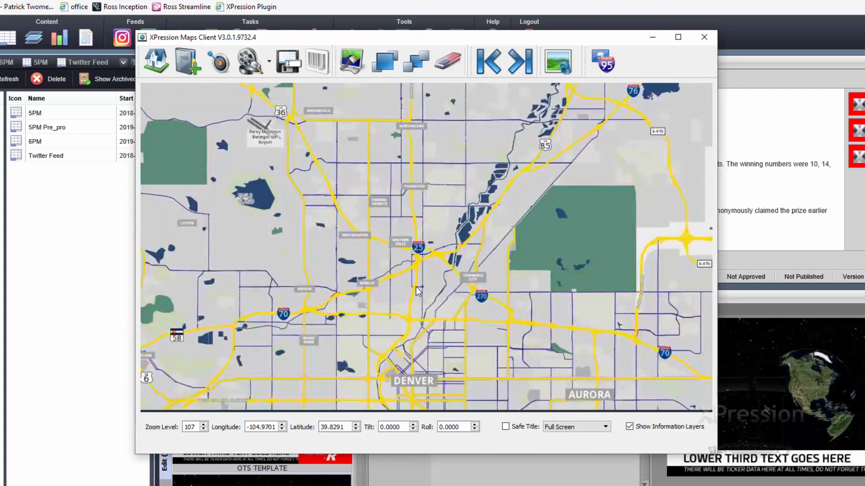
pyautogui.scroll(2, 418, 291)
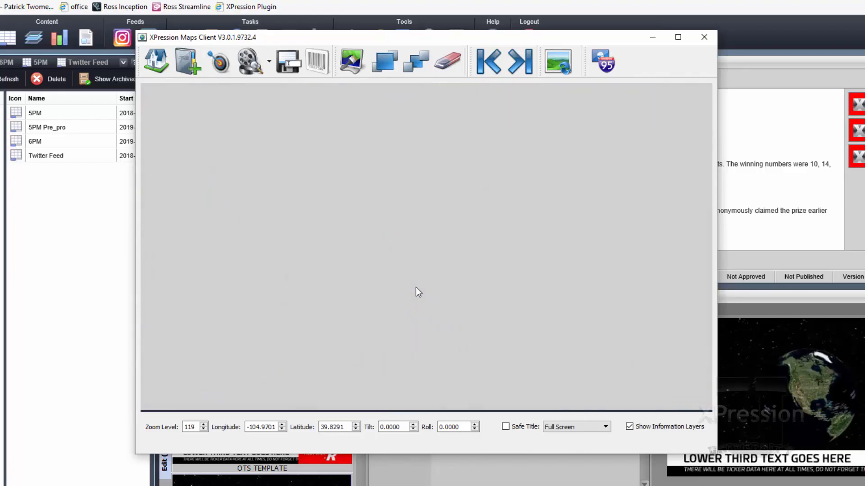
pyautogui.scroll(3, 415, 287)
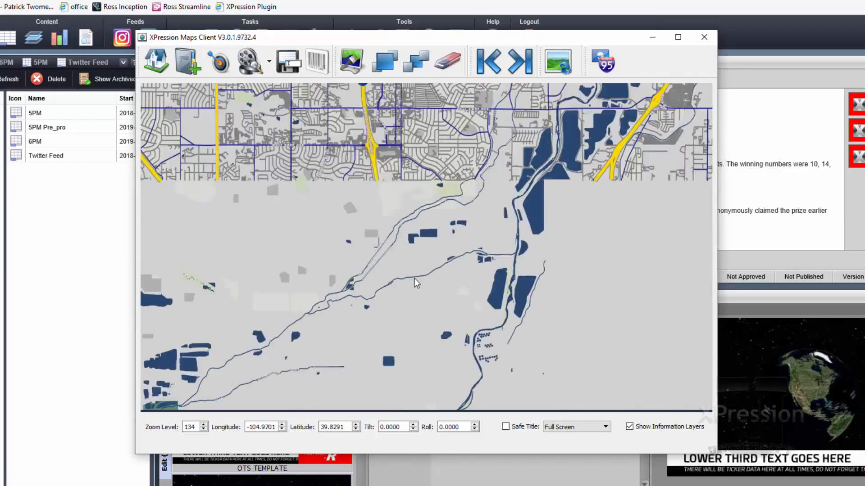
pyautogui.scroll(2, 414, 277)
pyautogui.scroll(1, 415, 283)
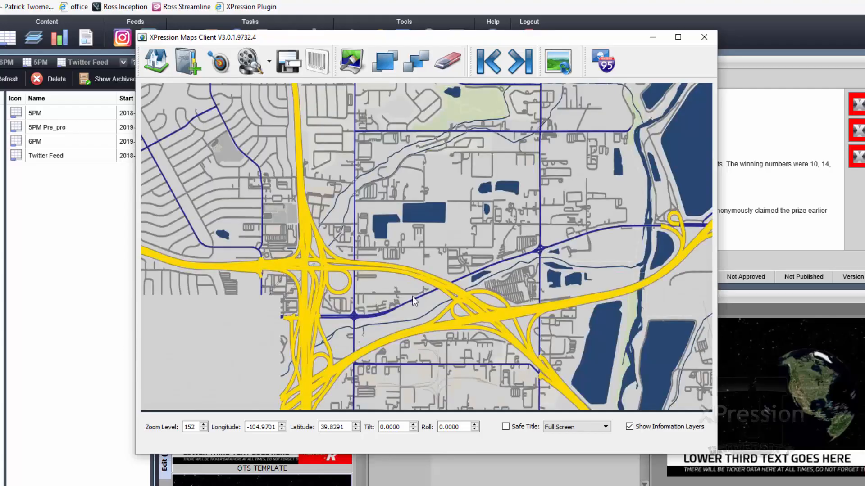
pyautogui.moveTo(331, 292); pyautogui.dragTo(390, 271)
pyautogui.scroll(1, 390, 269)
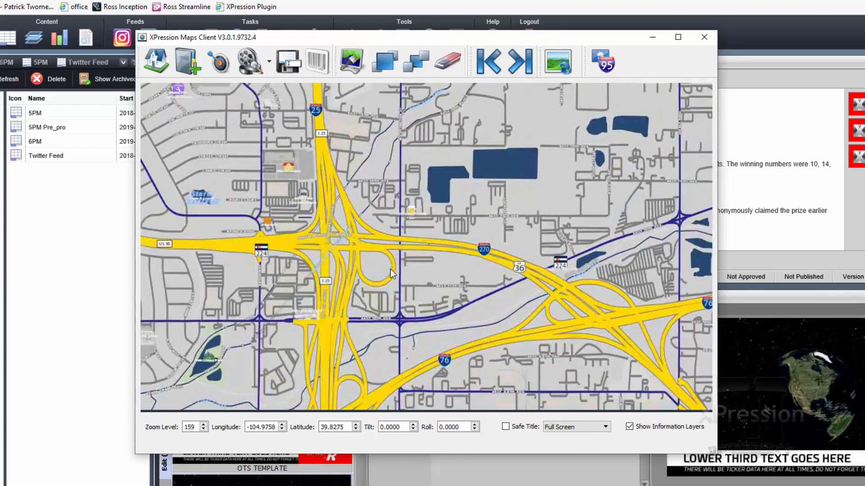
pyautogui.scroll(1, 390, 269)
pyautogui.moveTo(326, 223); pyautogui.dragTo(402, 280)
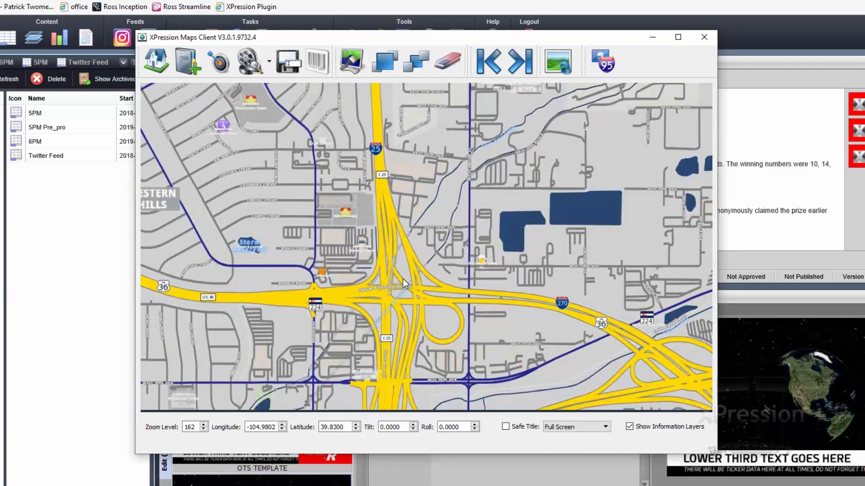
pyautogui.scroll(1, 403, 279)
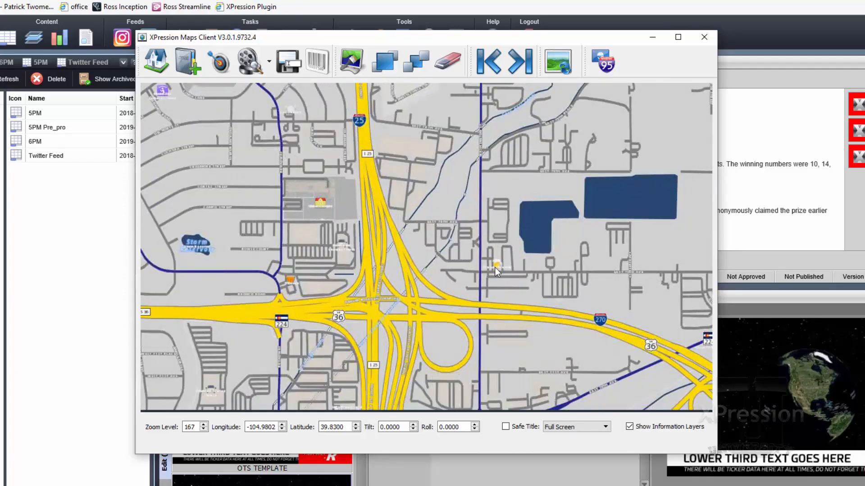
# Step: Check the added yellow point-of-interest icon northeast of the interchange with the information layers hidden, and delete it from the map
pyautogui.click(630, 427)
pyautogui.click(630, 427)
pyautogui.click(629, 427)
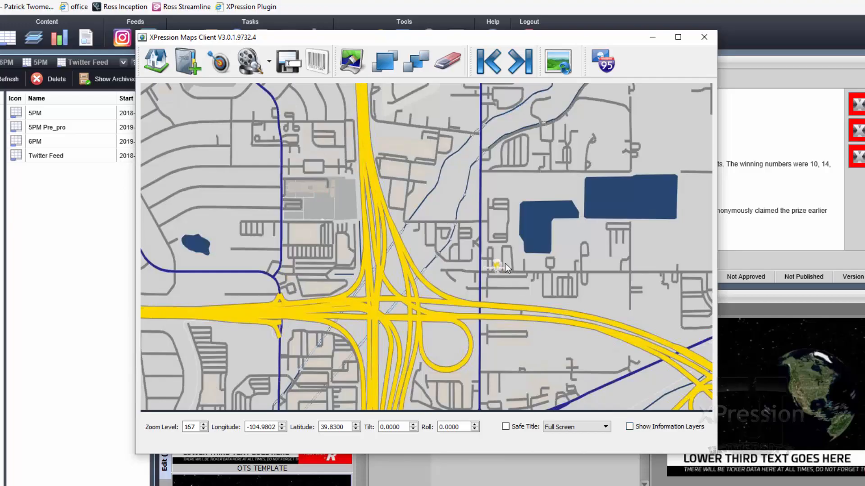
pyautogui.moveTo(511, 259)
pyautogui.mouseDown()
pyautogui.moveTo(560, 240)
pyautogui.moveTo(509, 267)
pyautogui.mouseUp()
pyautogui.press('Delete')
pyautogui.click(629, 426)
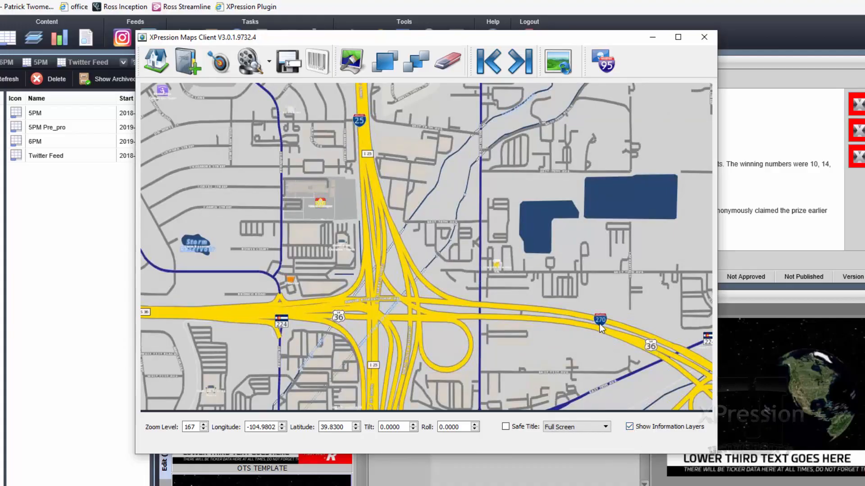
# Step: Add the two US 36 shields, the I-270 shield and the road name label at the interchange, and hide the information layers
pyautogui.click(648, 347)
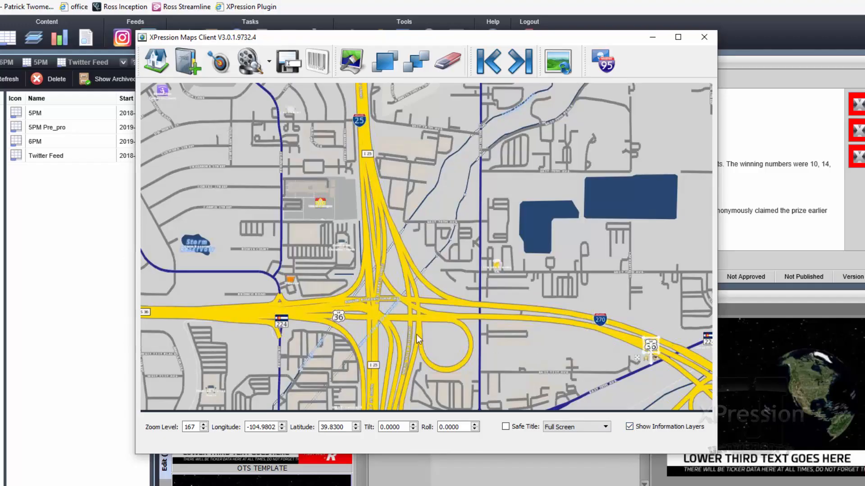
pyautogui.click(340, 315)
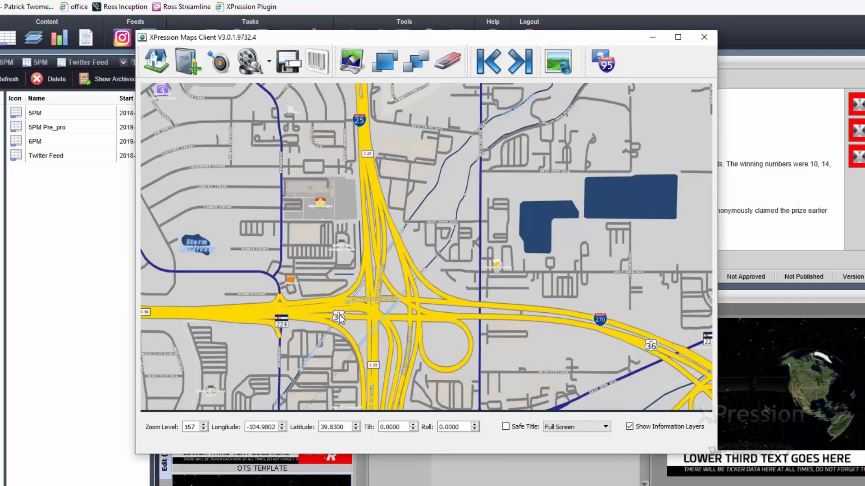
pyautogui.click(361, 301)
pyautogui.click(369, 301)
pyautogui.click(630, 426)
pyautogui.click(515, 354)
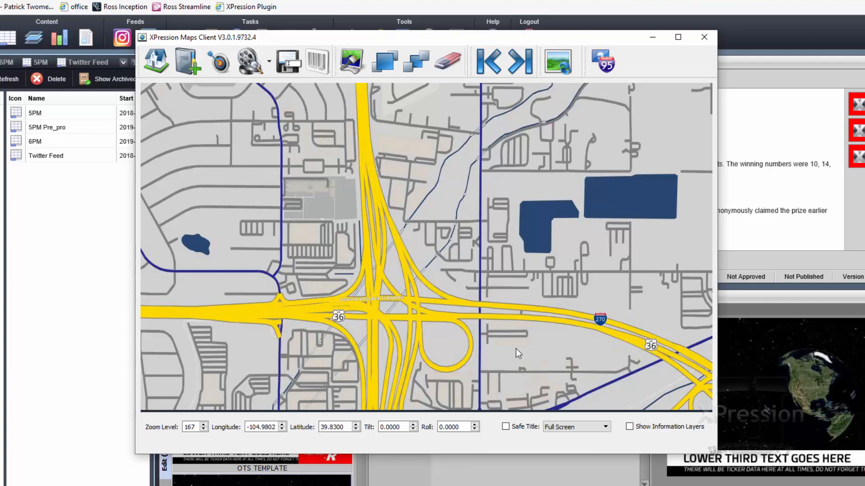
pyautogui.click(631, 428)
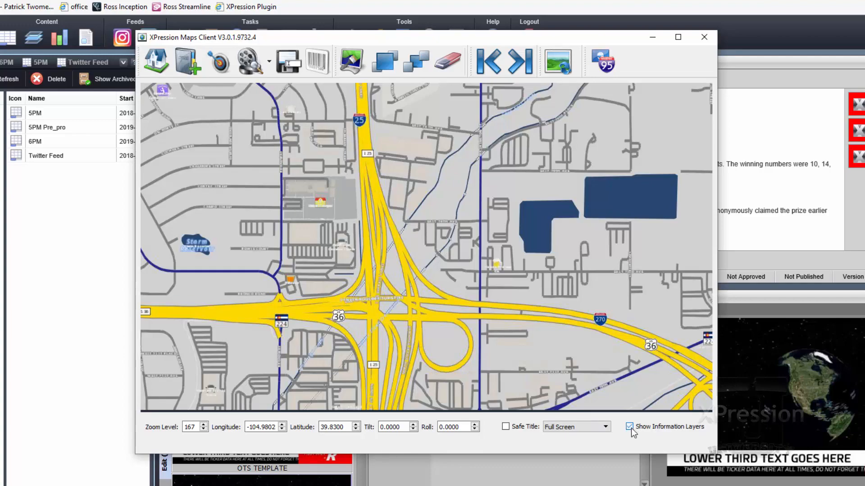
pyautogui.click(630, 427)
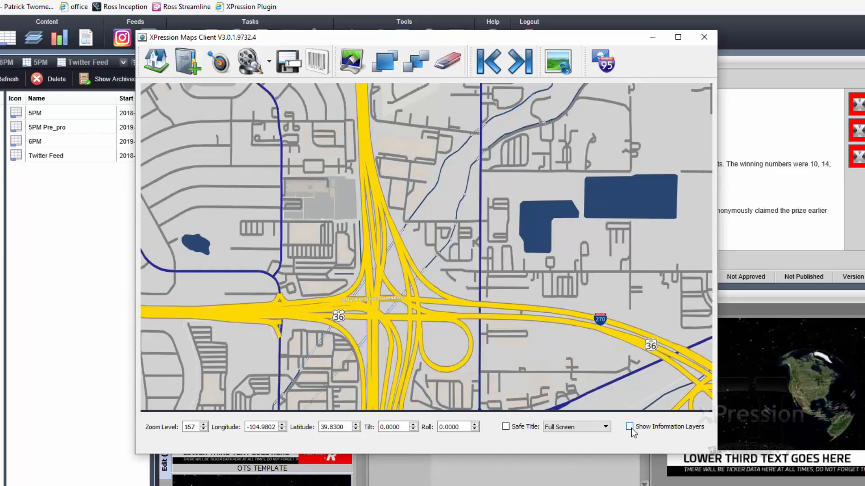